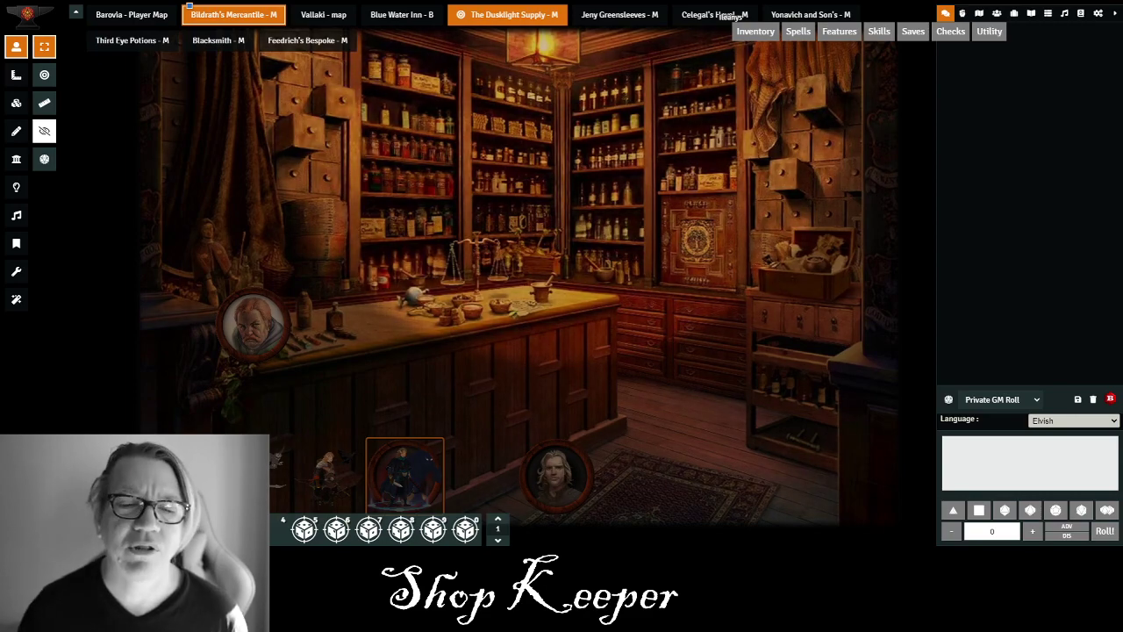
Zoom out and pan until the whole Dusklight Supply shop map is centred, briefly selecting its map tile
scroll(617, 273, "down", 3)
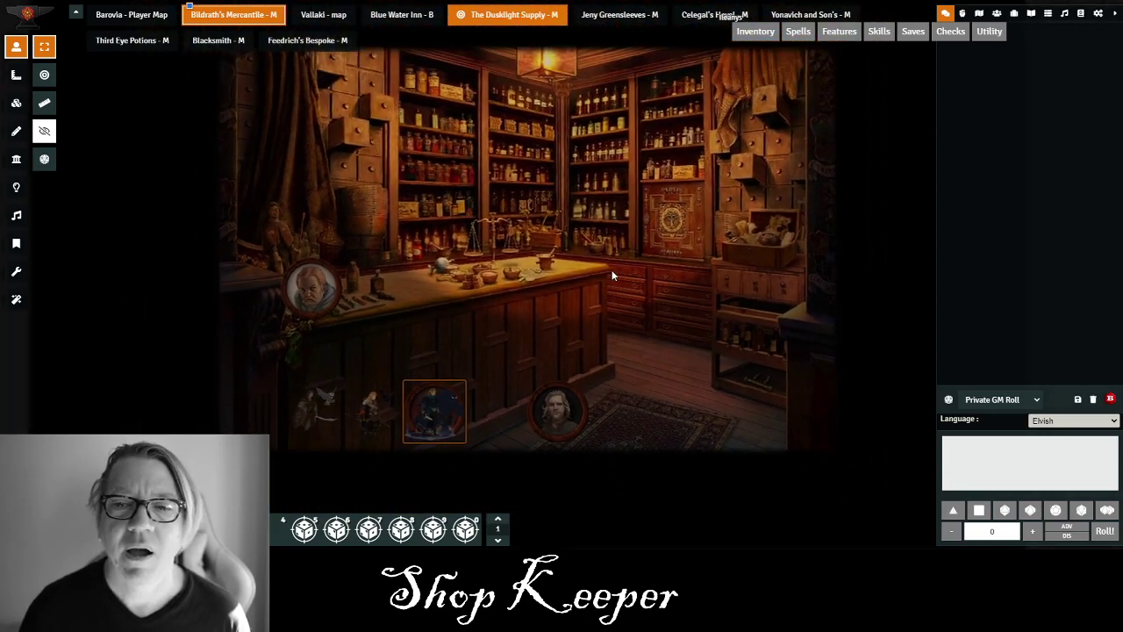
left_click_drag(593, 271, 641, 270)
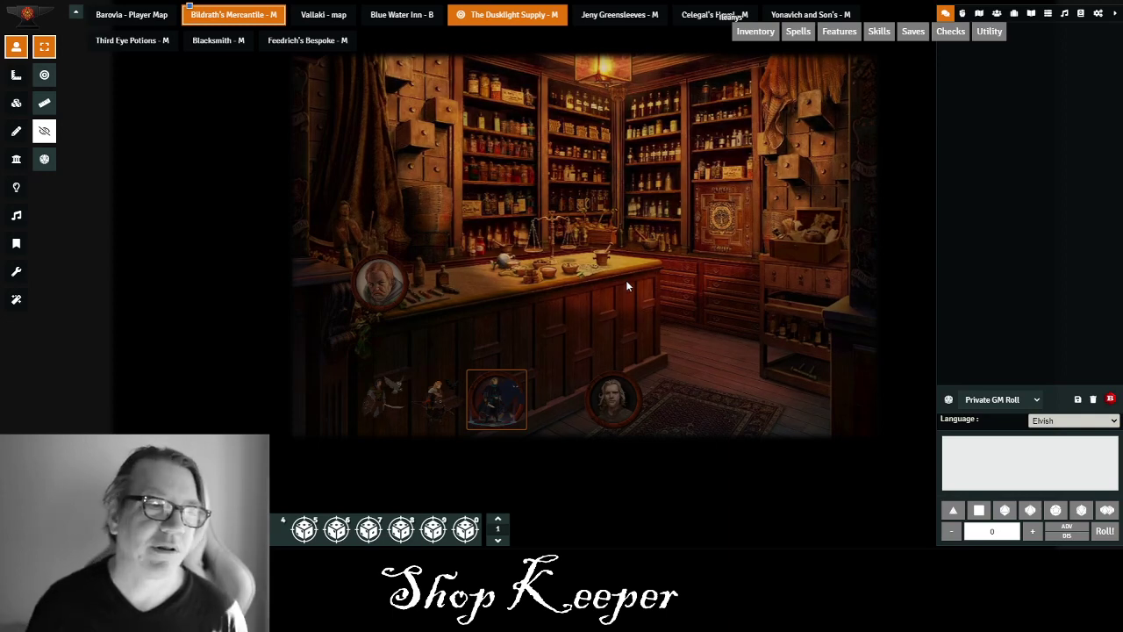
left_click(16, 158)
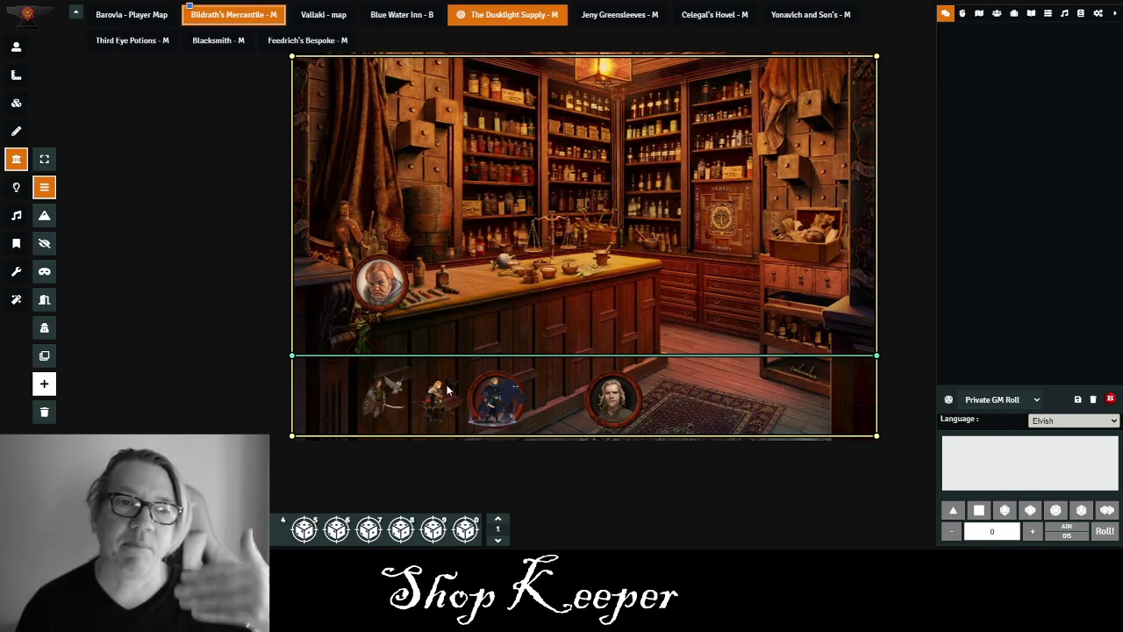
left_click(15, 48)
left_click_drag(700, 170, 674, 200)
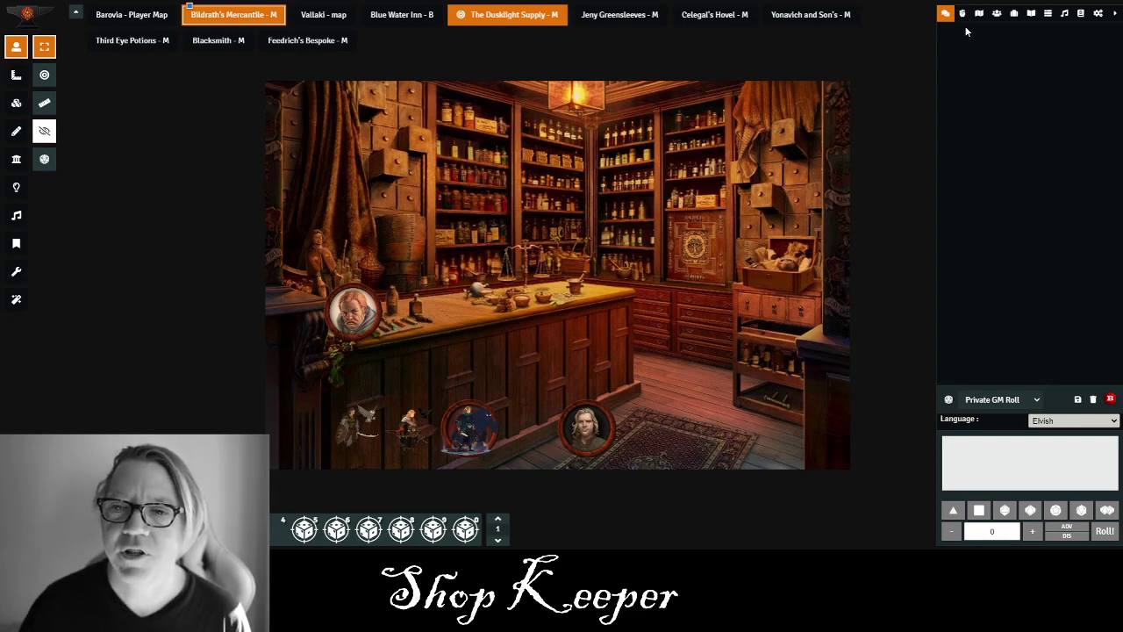
Drag the Vallaki Villager actor from the Actors list onto the shop by the back shelves
left_click(996, 13)
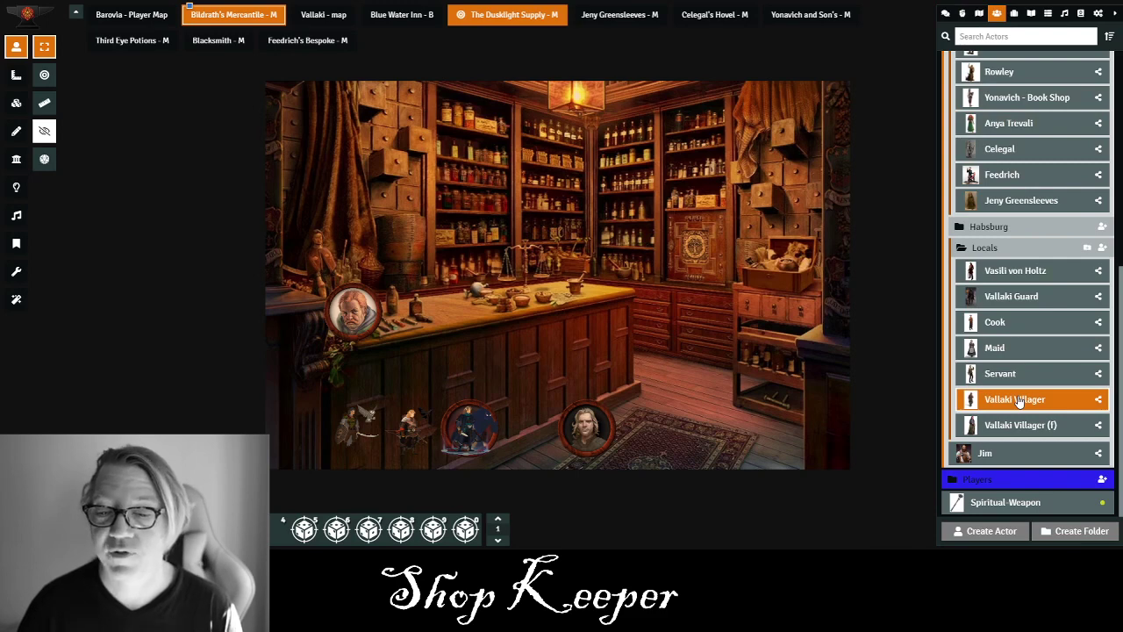
left_click_drag(1018, 400, 844, 324)
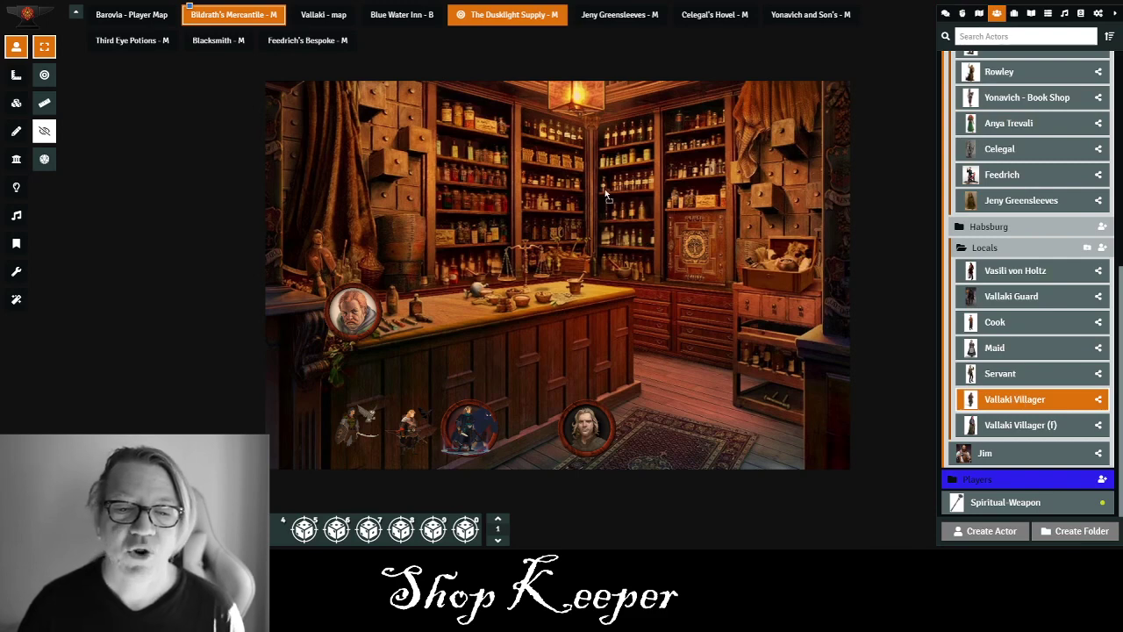
left_click_drag(605, 198, 603, 196)
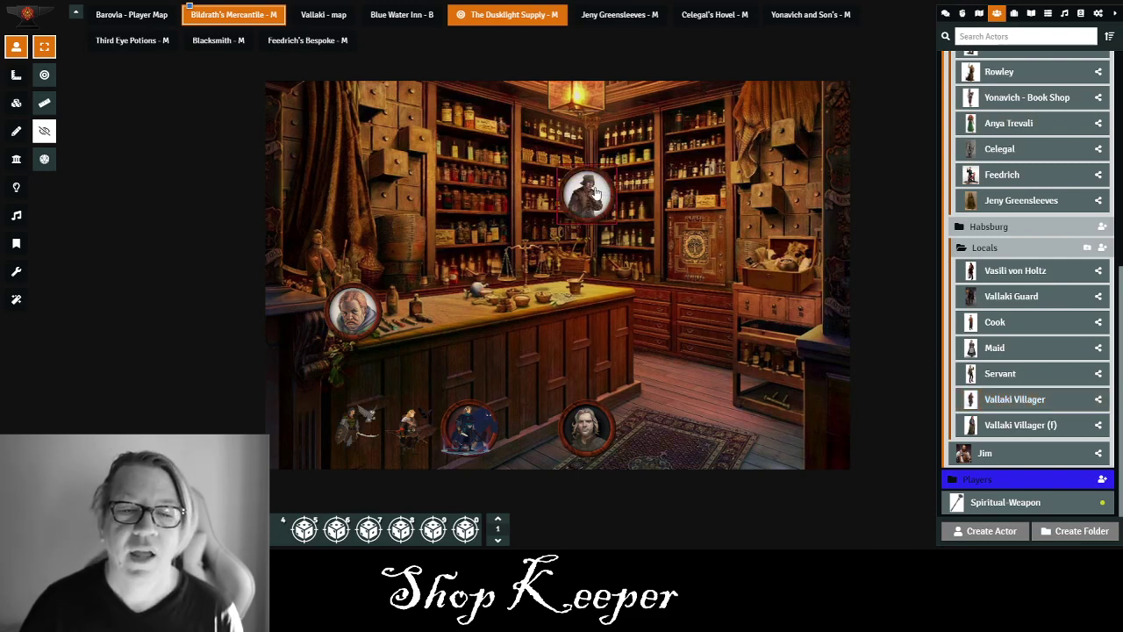
Open the villager token's character sheet and move it to the left
left_click(596, 192)
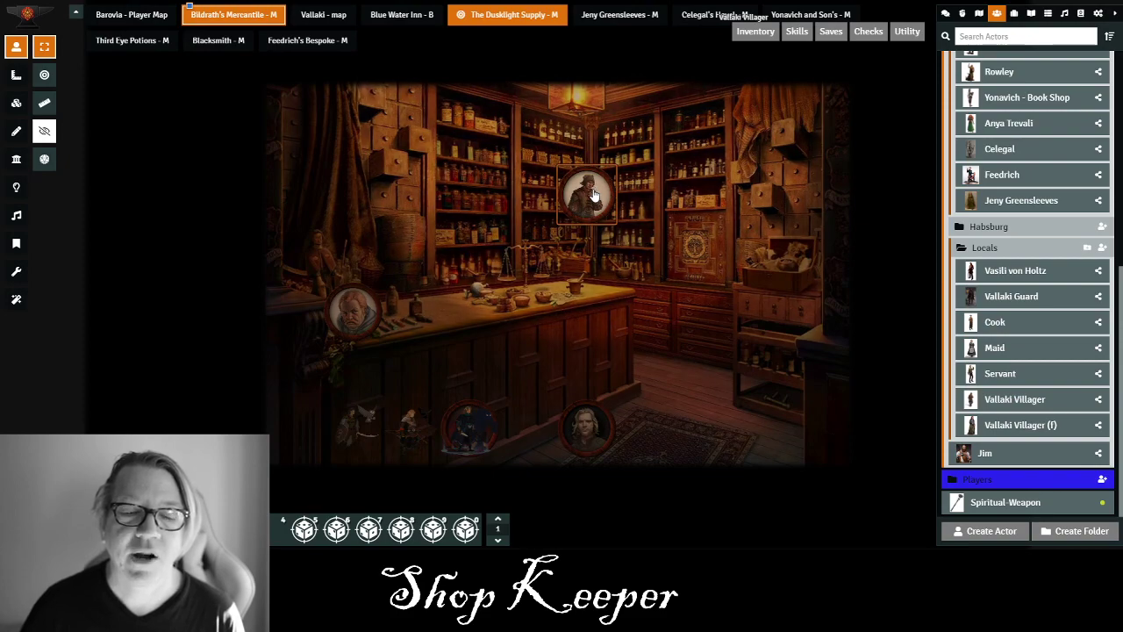
double_click(594, 195)
left_click_drag(566, 95, 401, 79)
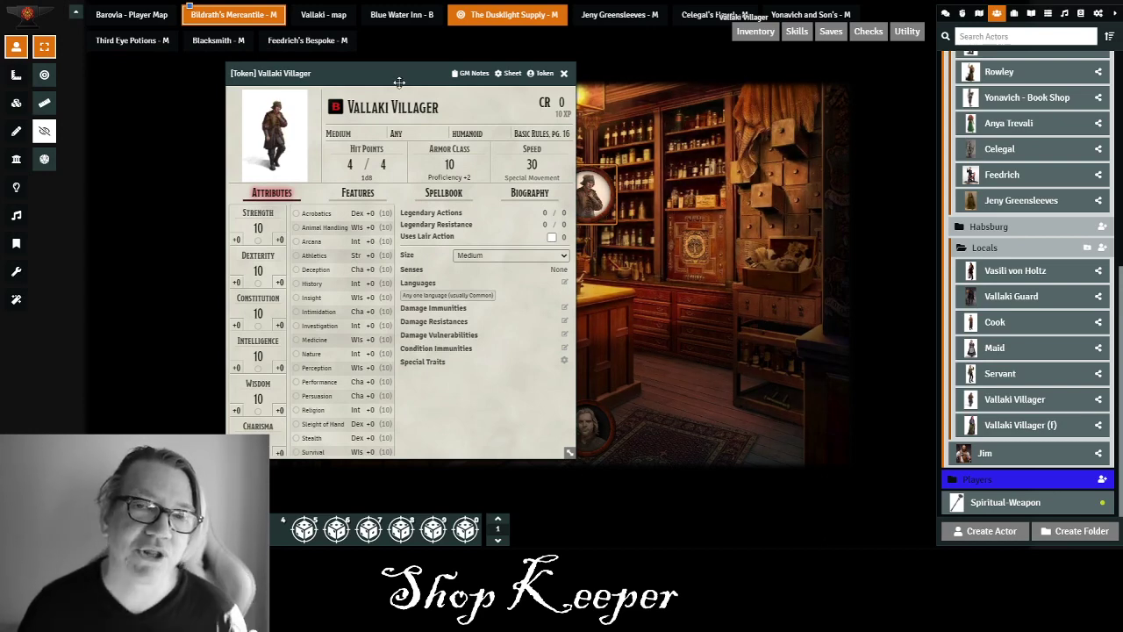
Switch the villager's sheet class to dnd5e.LootSheet5eNPC and save the sheet configuration
left_click(510, 73)
left_click(454, 129)
left_click(469, 160)
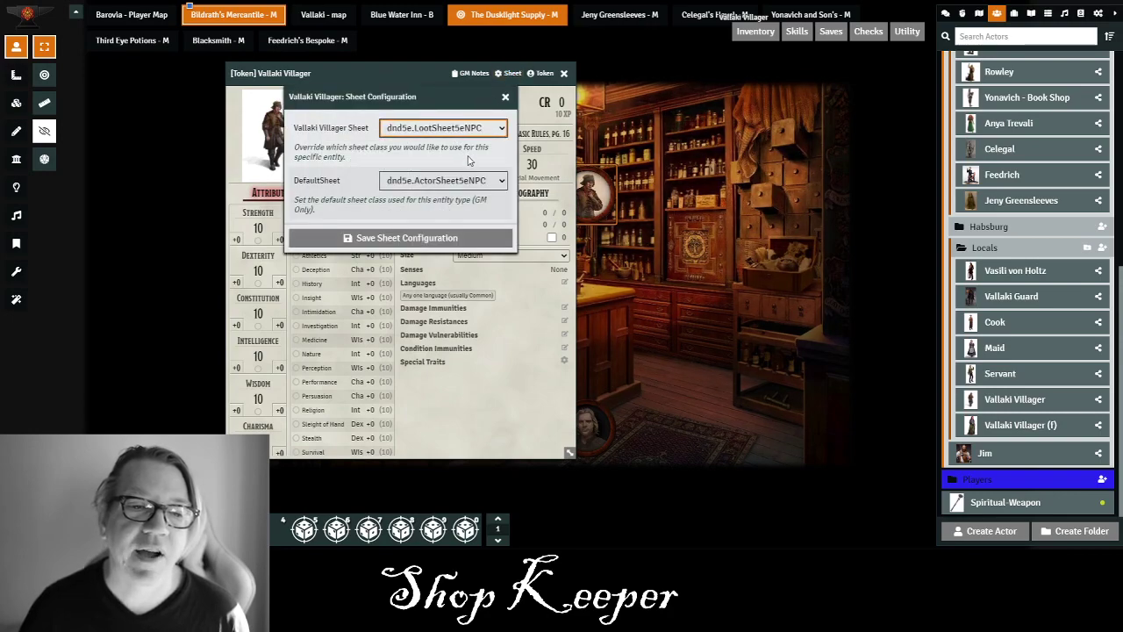
left_click(436, 238)
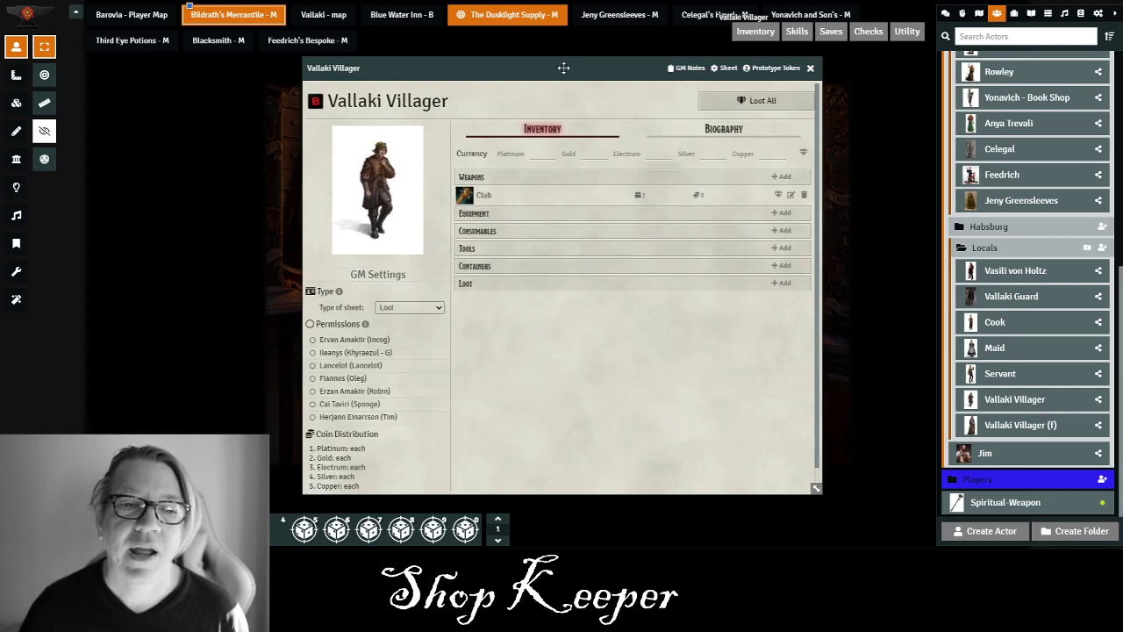
left_click_drag(562, 61, 586, 63)
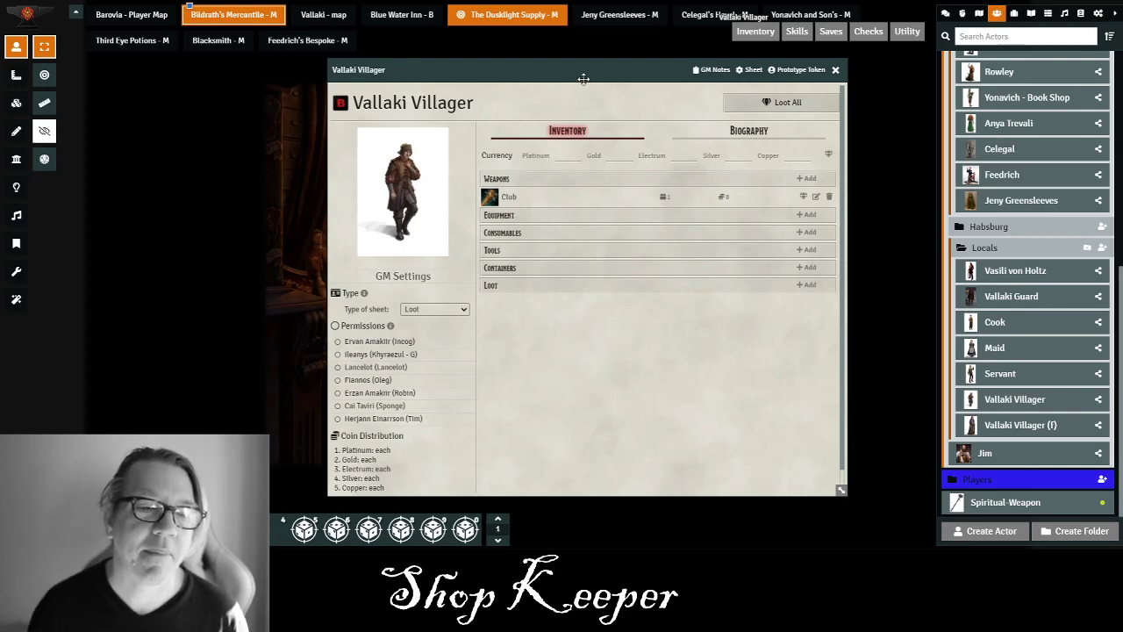
Set the loot sheet's Type of sheet to Merchant in GM Settings
left_click(438, 308)
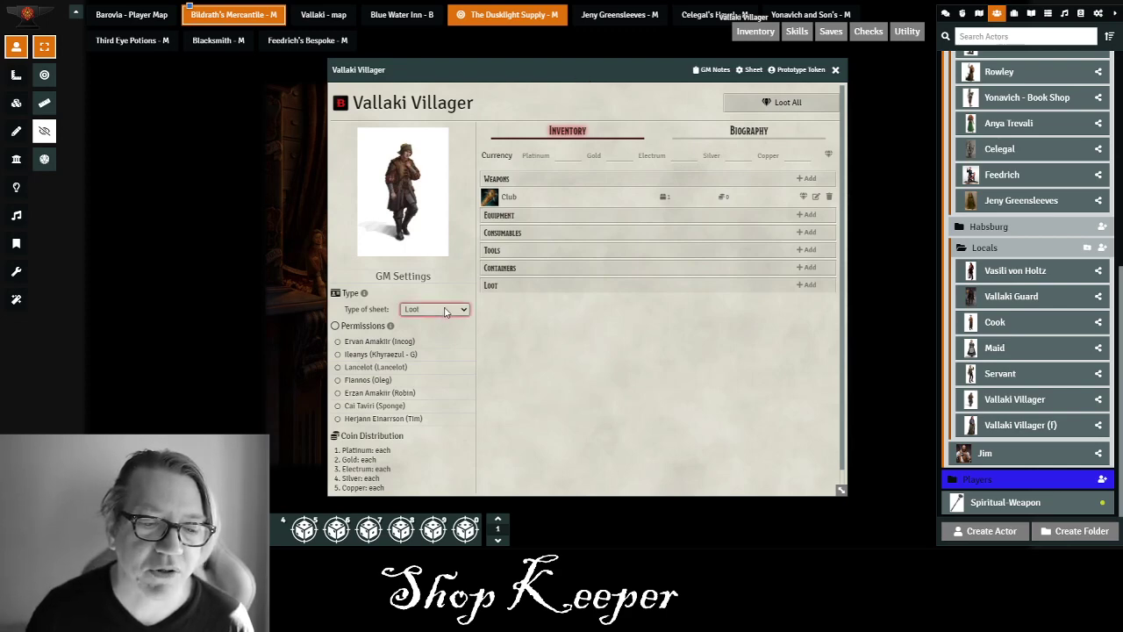
left_click(441, 332)
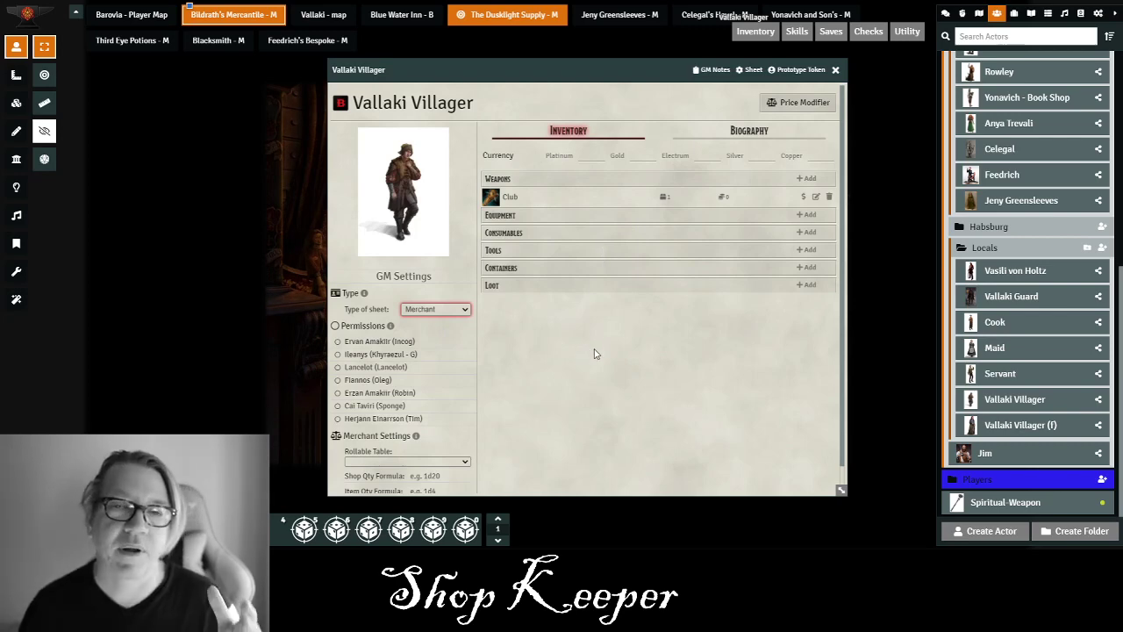
scroll(644, 376, "down", 1)
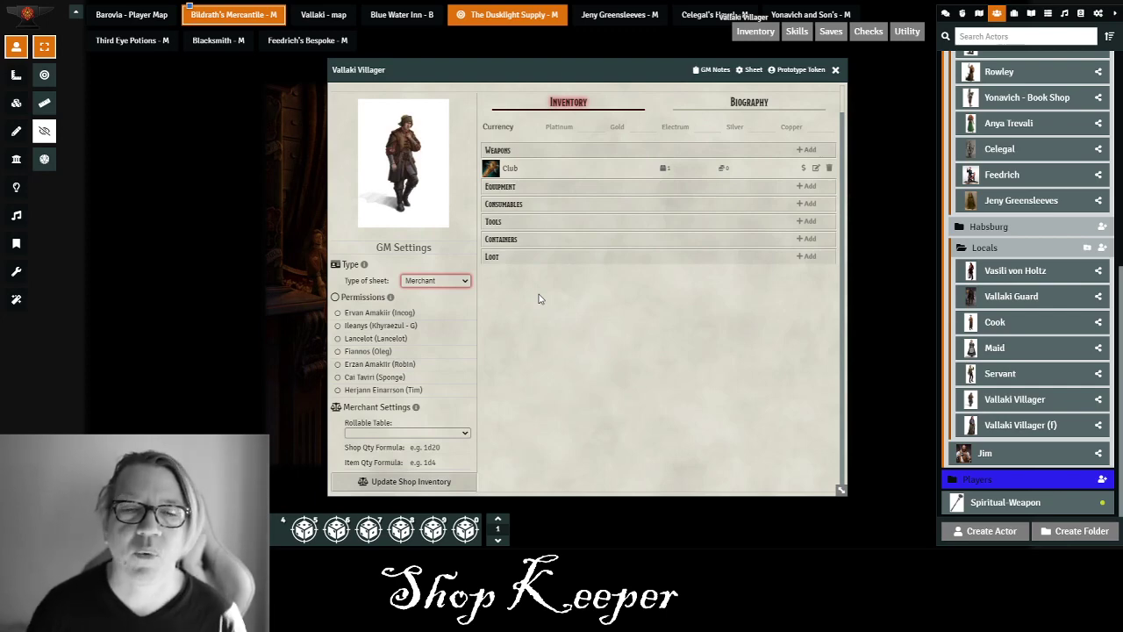
left_click_drag(604, 68, 637, 67)
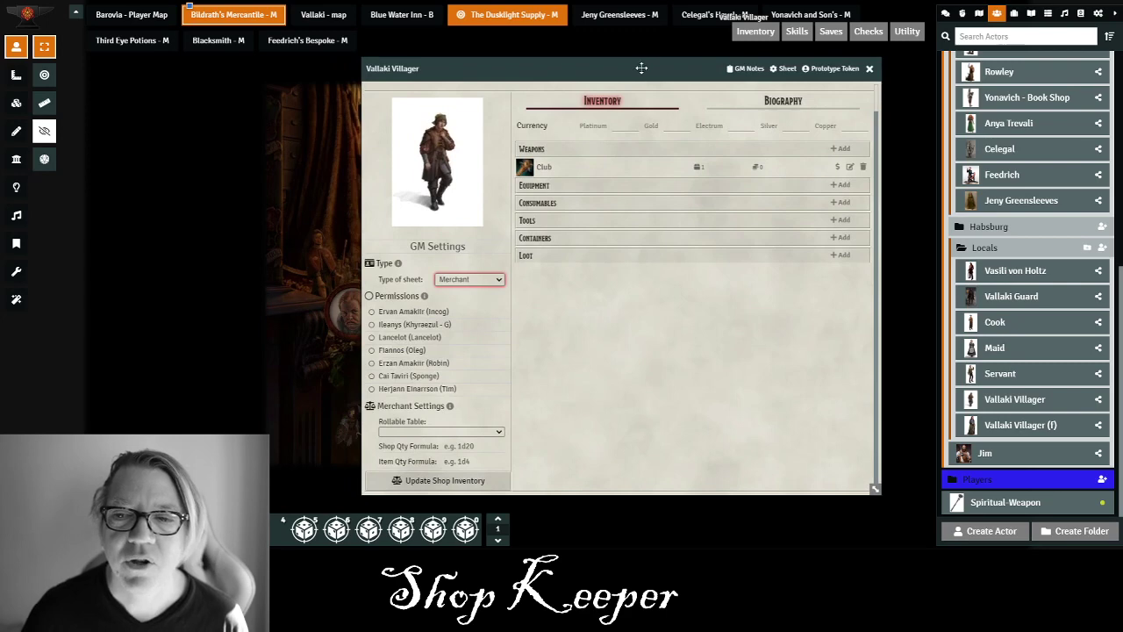
Open the Items (SRD) compendium and move its window aside
left_click(1080, 15)
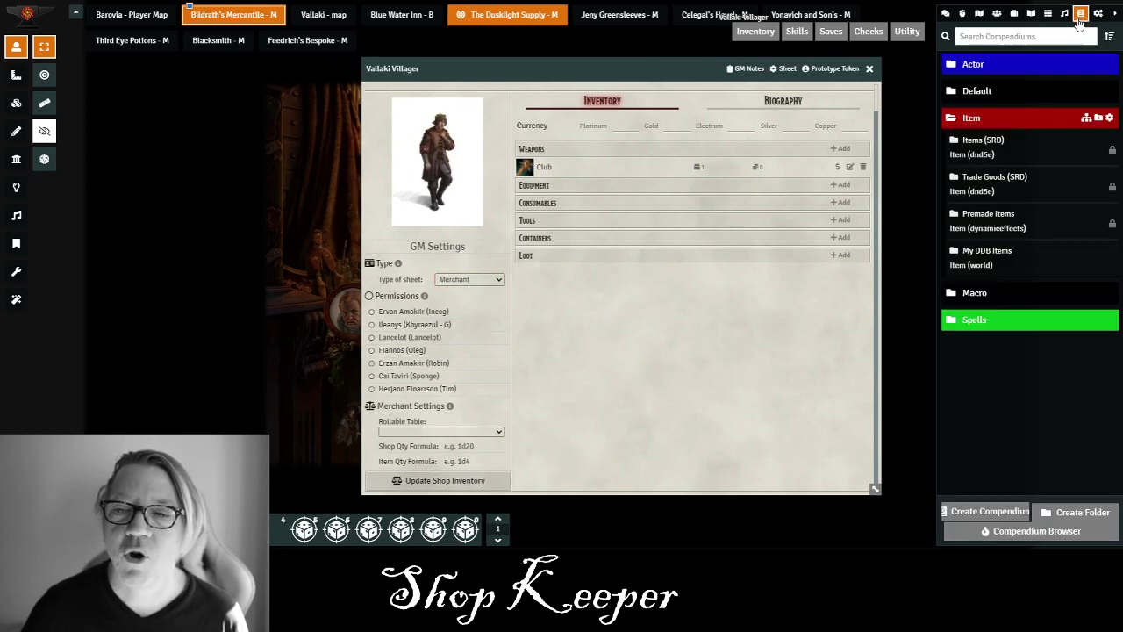
left_click(981, 148)
left_click_drag(233, 21, 249, 15)
Drag Abacus, Arrow +1, Ball Bearings and Barrel from the compendium onto the merchant sheet
left_click_drag(174, 74, 605, 255)
scroll(211, 312, "down", 3)
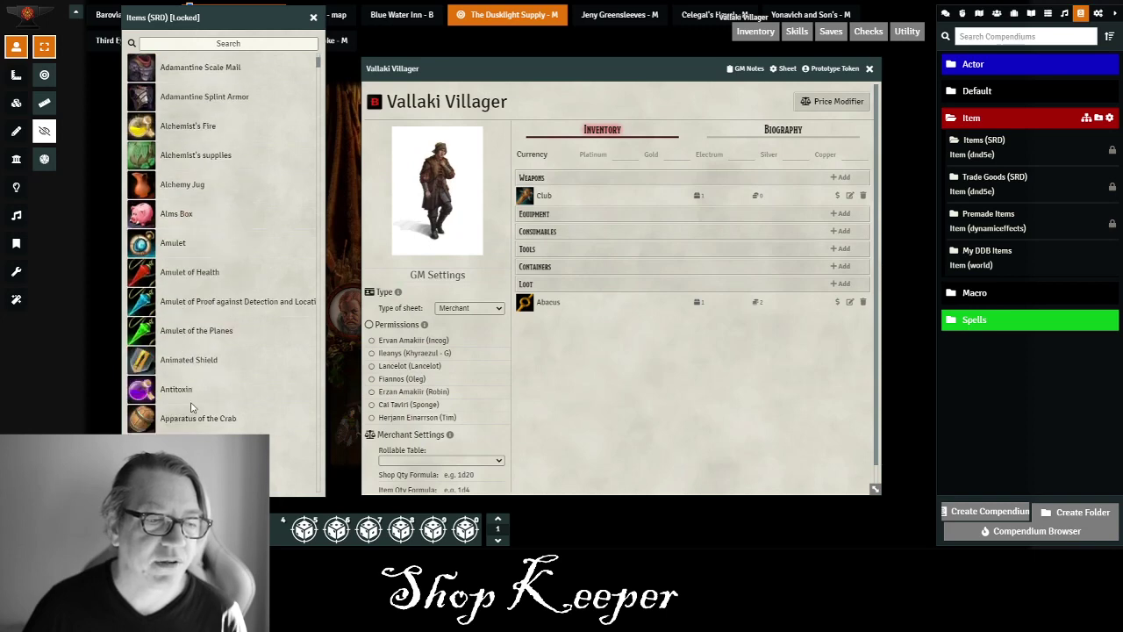
scroll(192, 404, "down", 1)
left_click_drag(187, 391, 566, 377)
scroll(226, 330, "down", 5)
left_click_drag(170, 418, 637, 409)
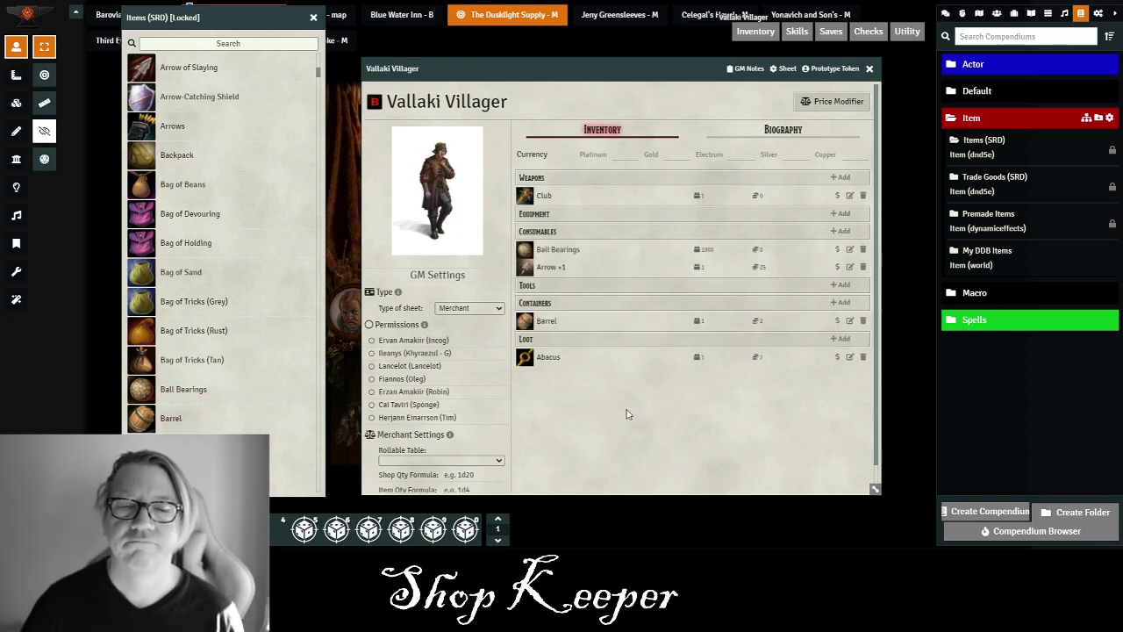
Check the Ball Bearings details, then give the Abacus quantity 10 and price 11
left_click(850, 251)
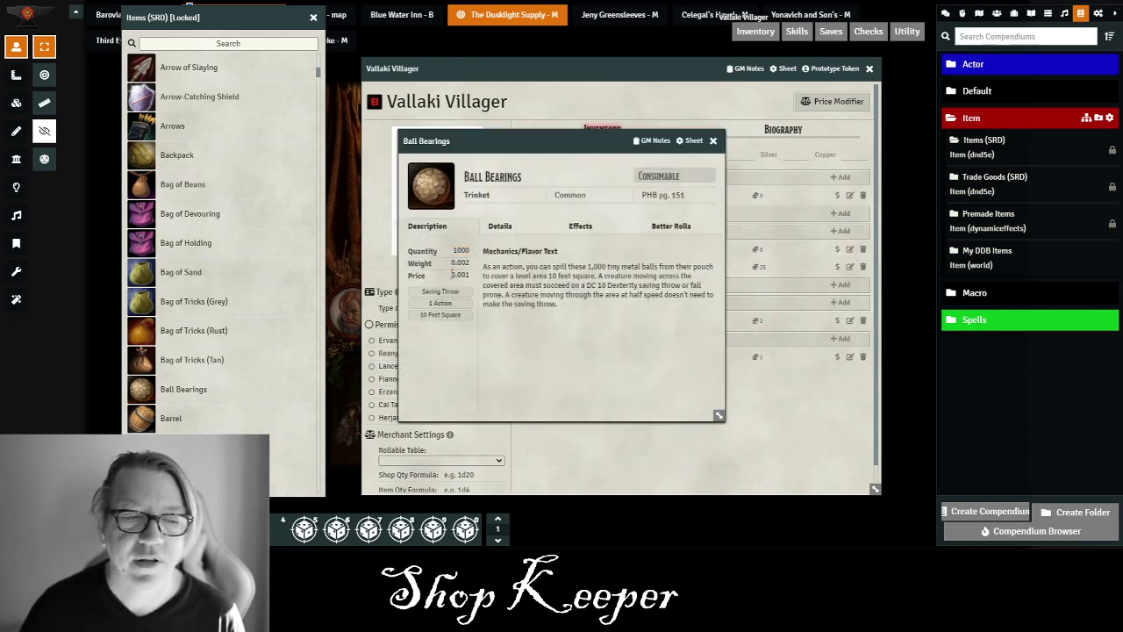
left_click(712, 141)
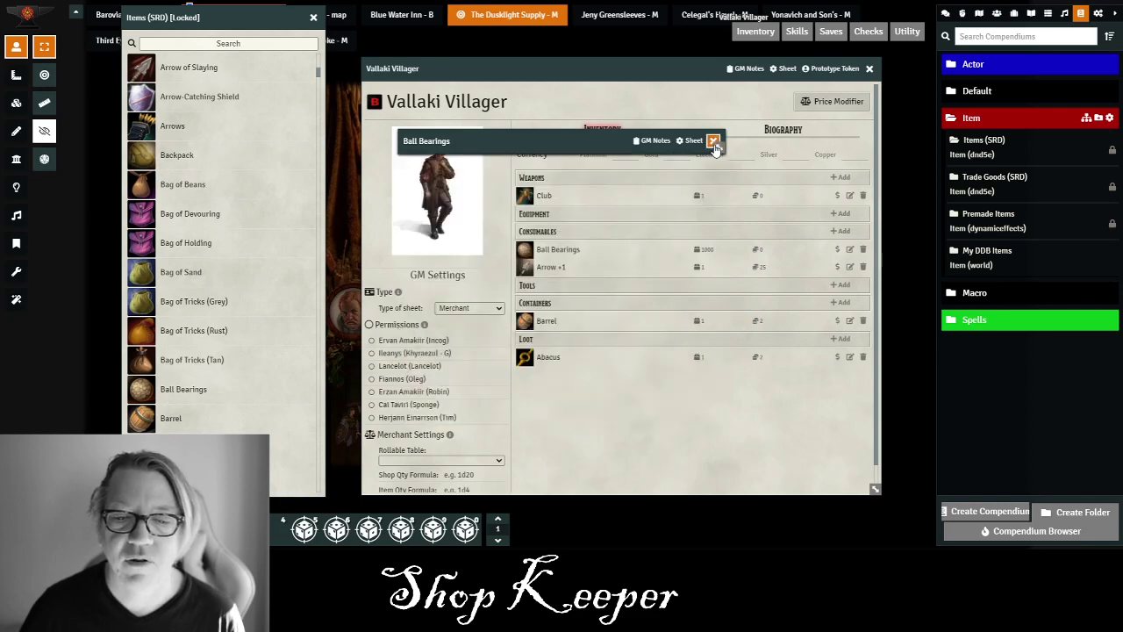
left_click(849, 357)
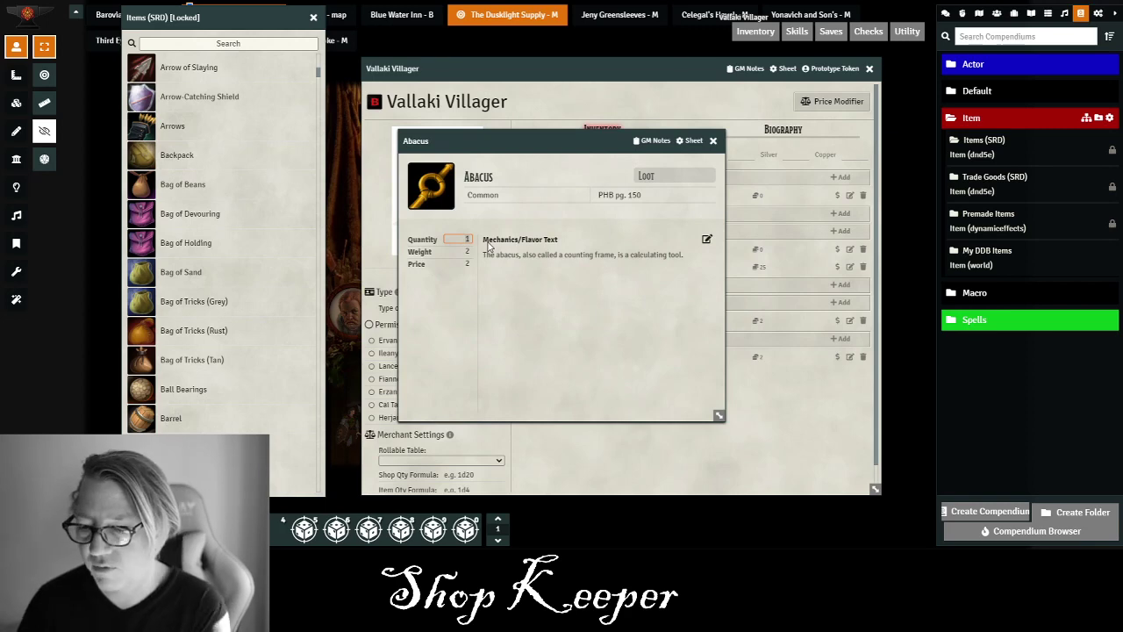
type("0")
left_click(447, 262)
type("11")
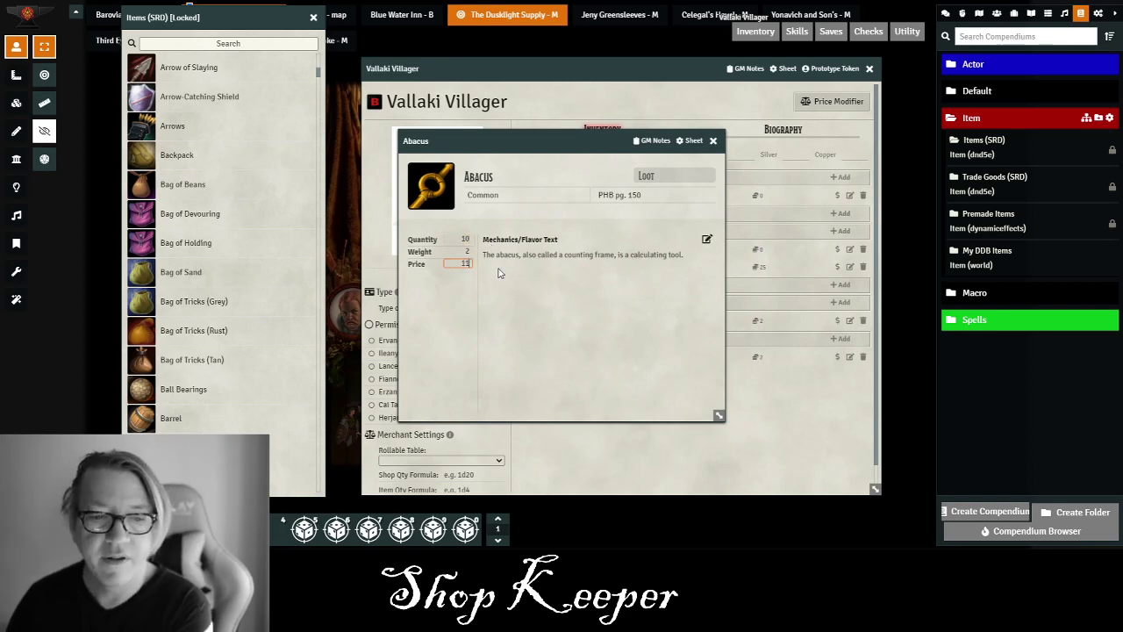
left_click(713, 140)
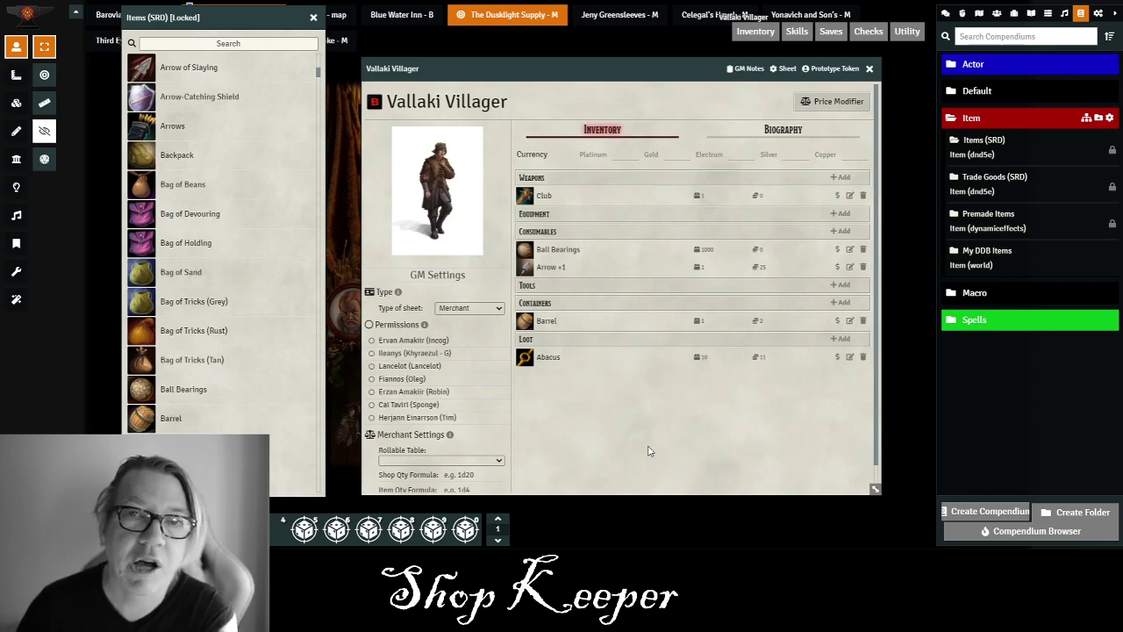
Tick permissions for the first player and then all players, and preview the Barrel's description
left_click(372, 341)
left_click(369, 326)
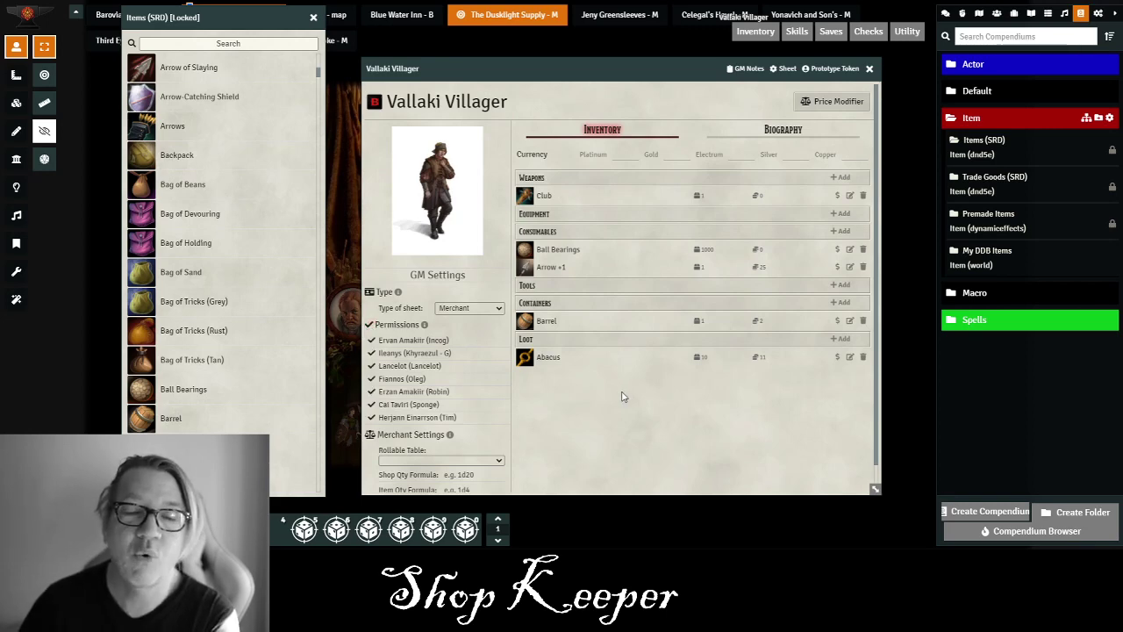
left_click(669, 331)
left_click(669, 331)
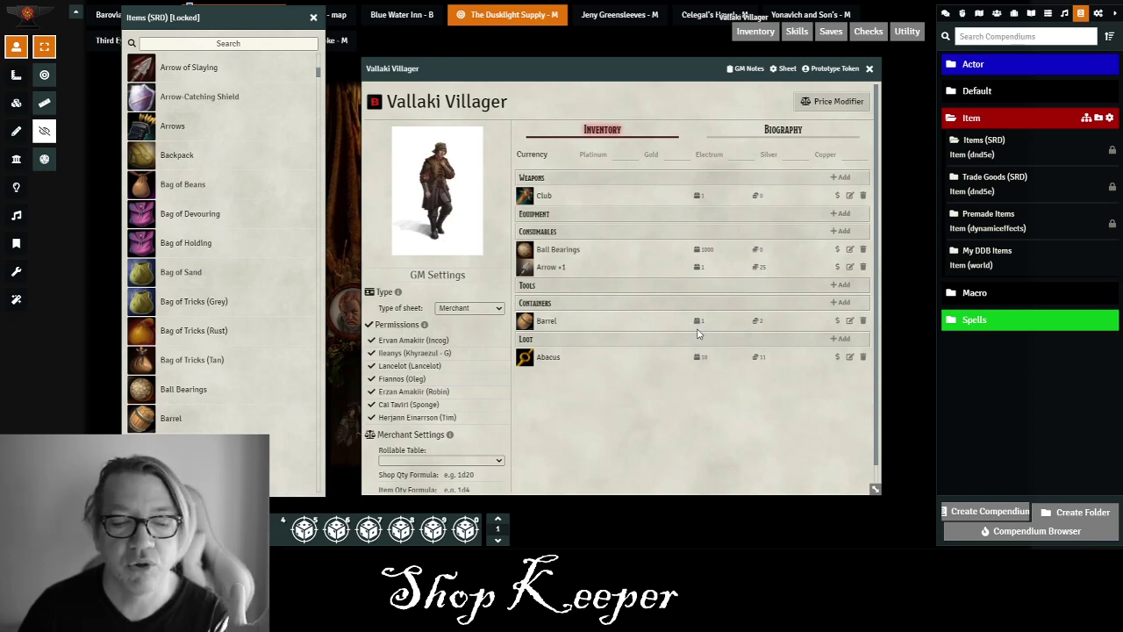
Delete the Club, Ball Bearings, Arrow +1, Barrel and Abacus from the merchant inventory
left_click(861, 197)
left_click(864, 232)
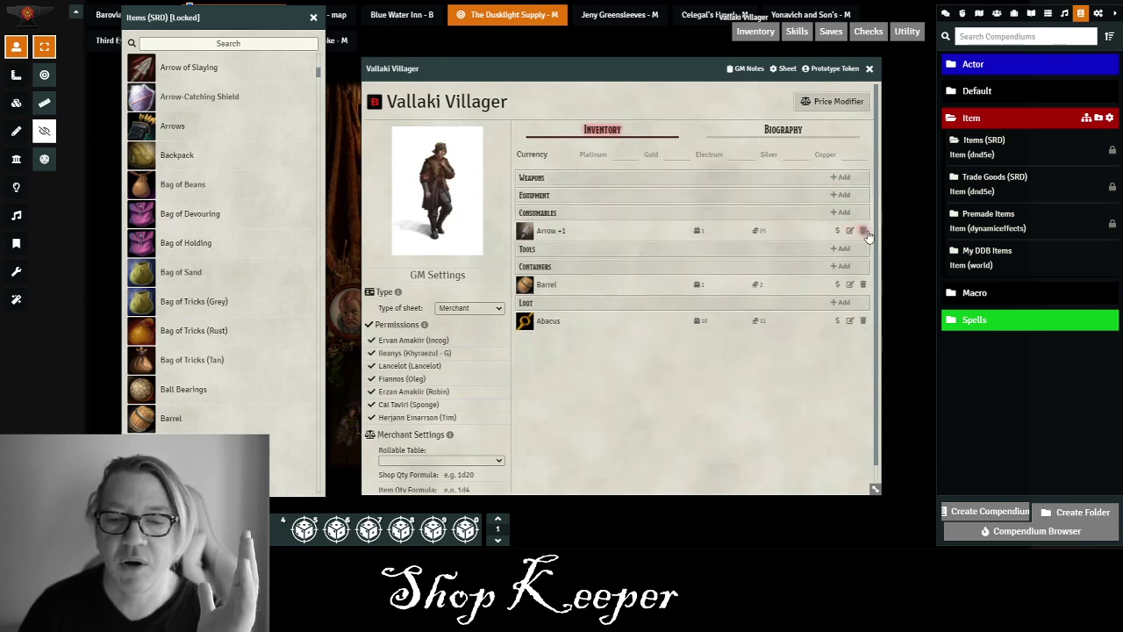
left_click(863, 231)
left_click(862, 267)
left_click(862, 284)
scroll(553, 289, "down", 1)
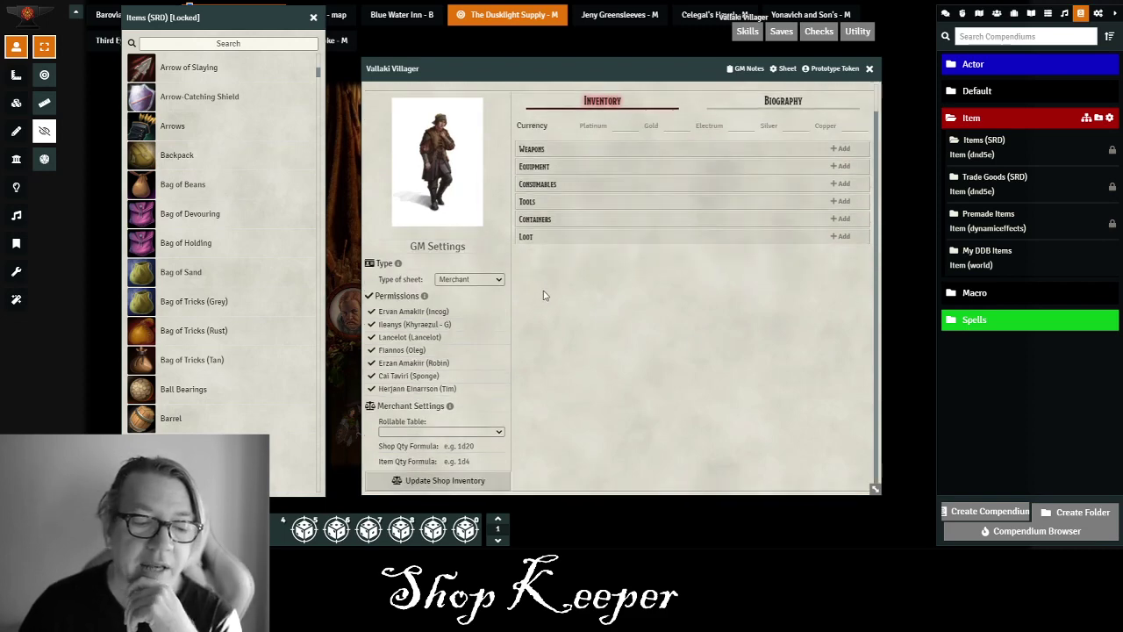